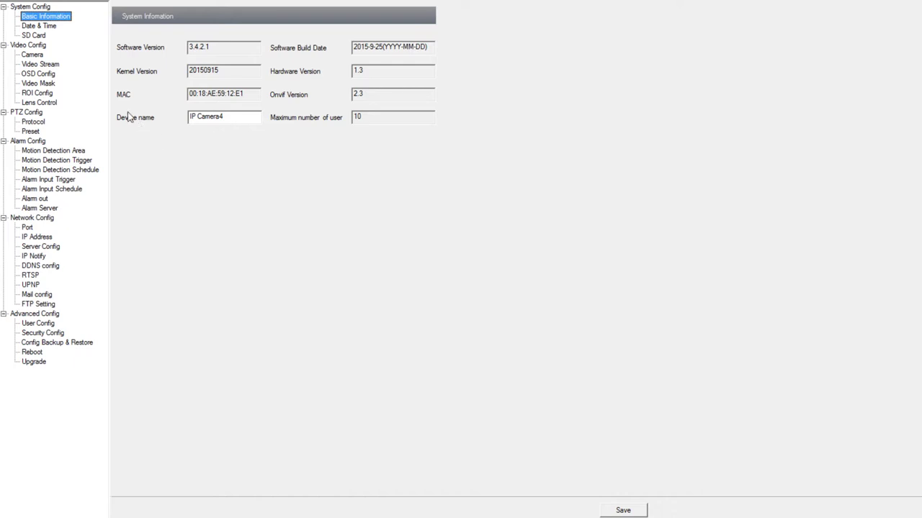
Review the date and time, SD card and camera image settings, including the white balance and day-night mode options.
left_click(40, 28)
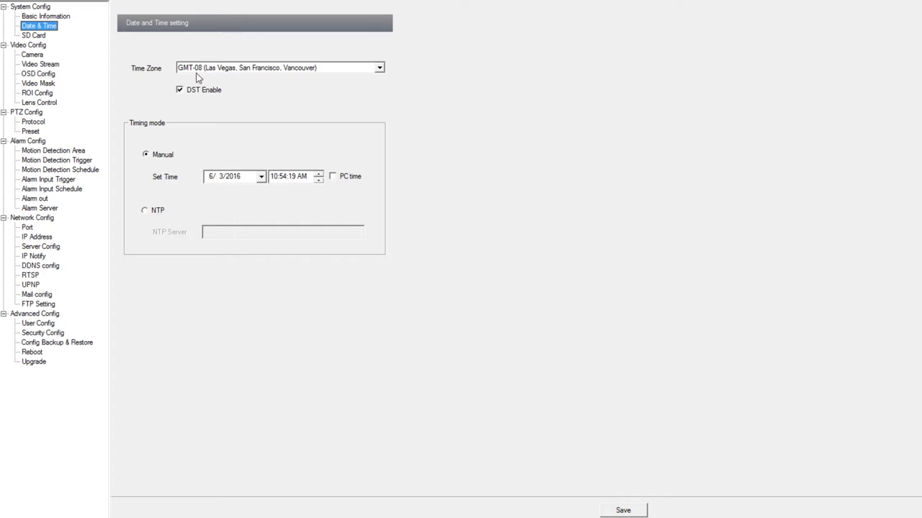
left_click(33, 36)
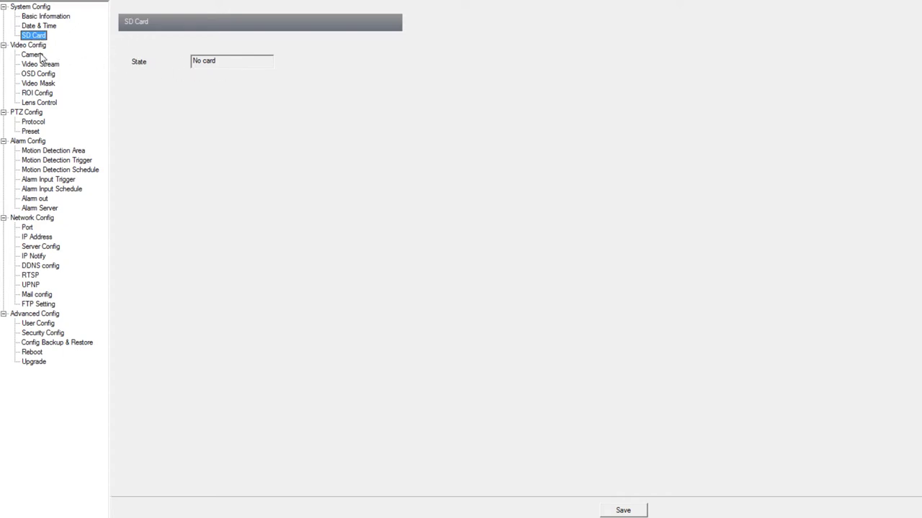
left_click(33, 55)
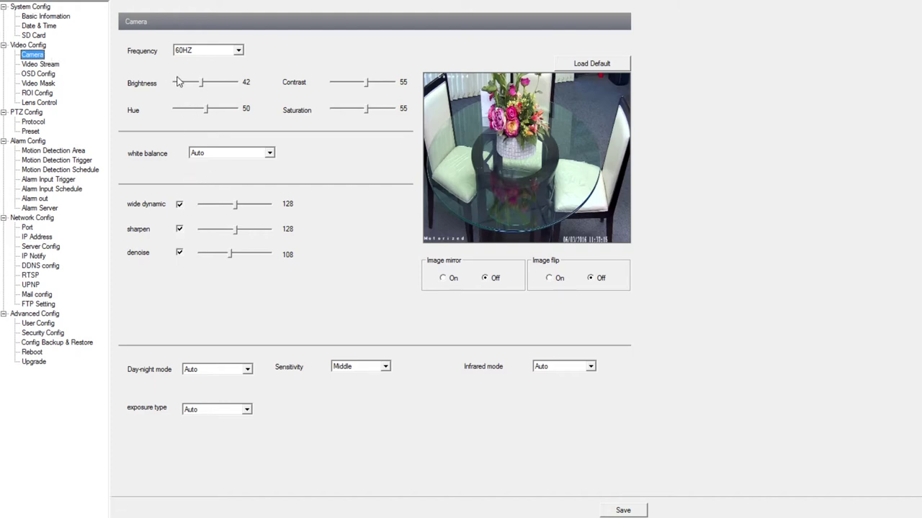
left_click(206, 155)
left_click(207, 162)
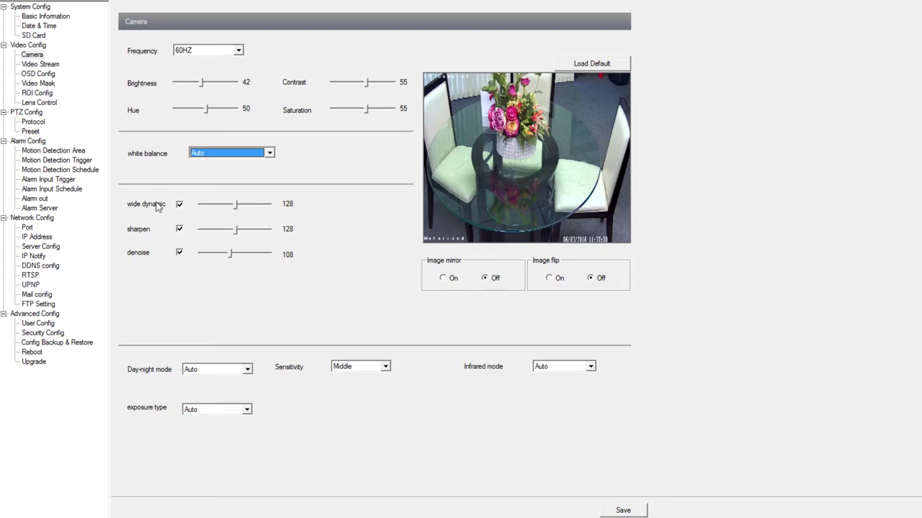
left_click(240, 372)
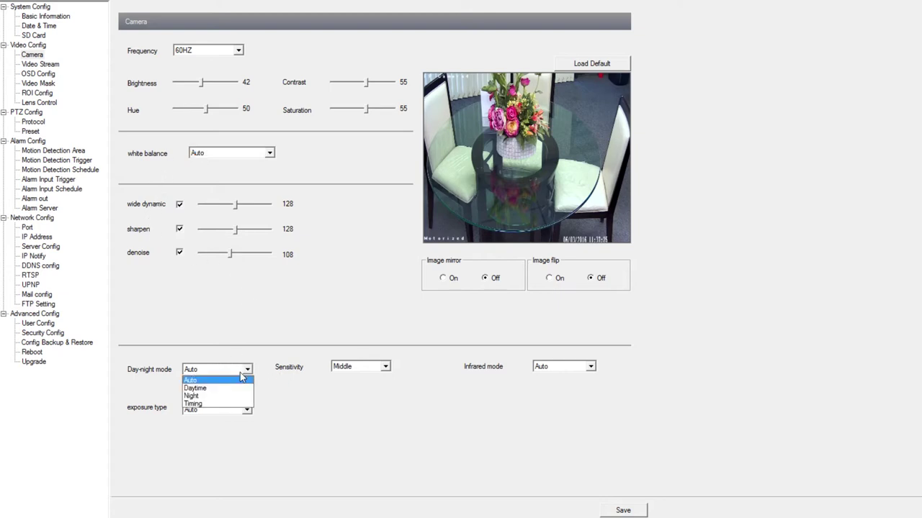
left_click(298, 343)
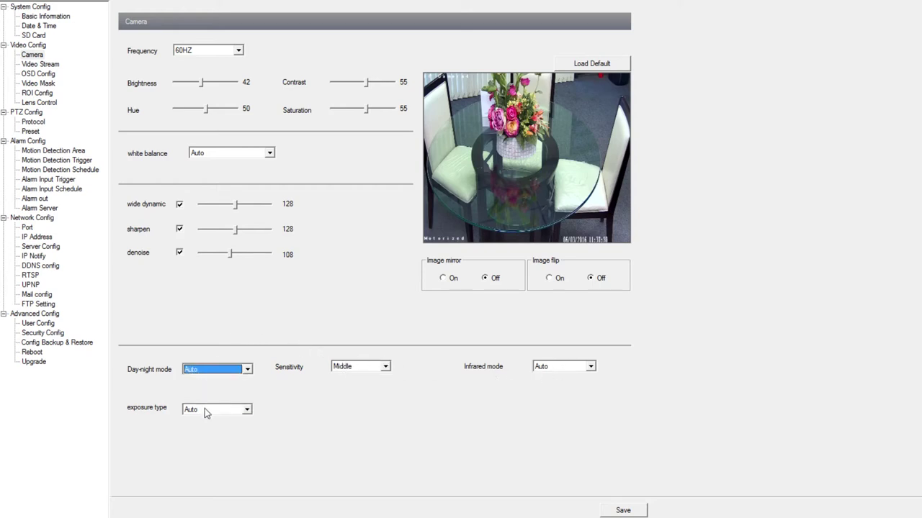
Review the first video stream's resolution options and the on-screen display settings for time stamp, device name and custom text.
left_click(37, 67)
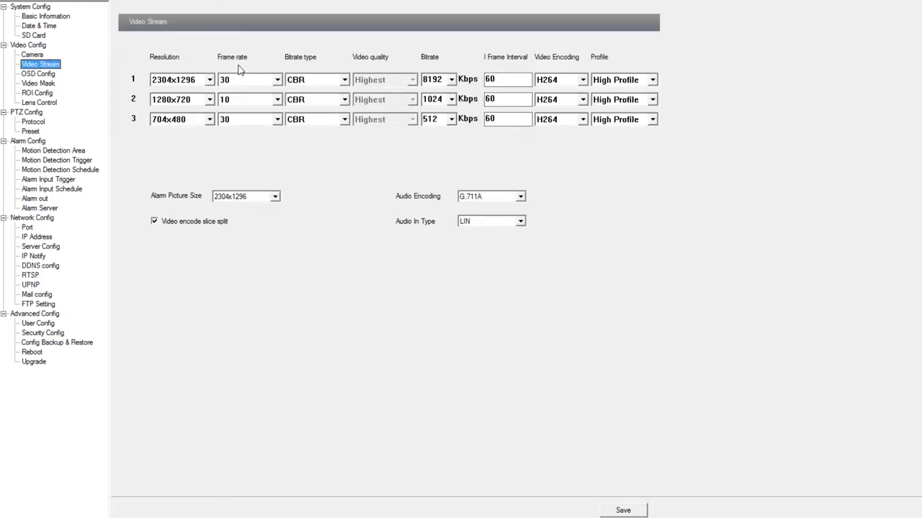
left_click(193, 81)
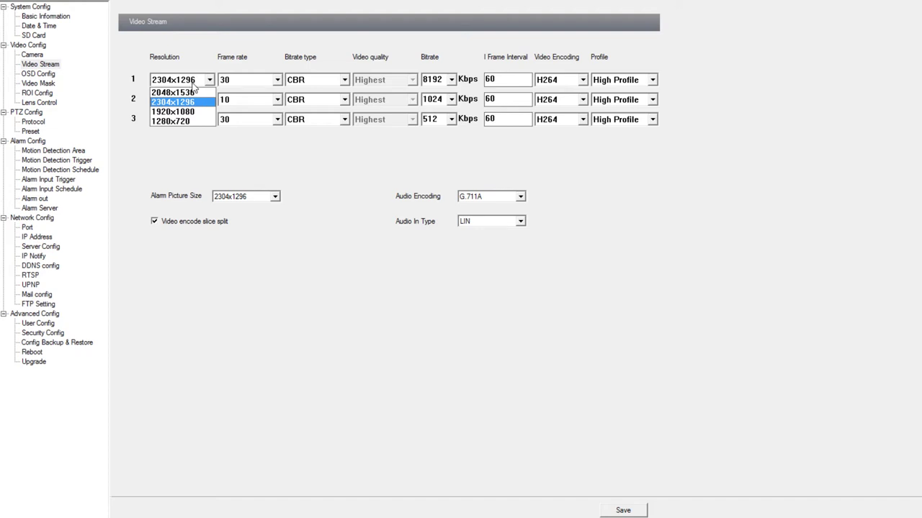
left_click(191, 61)
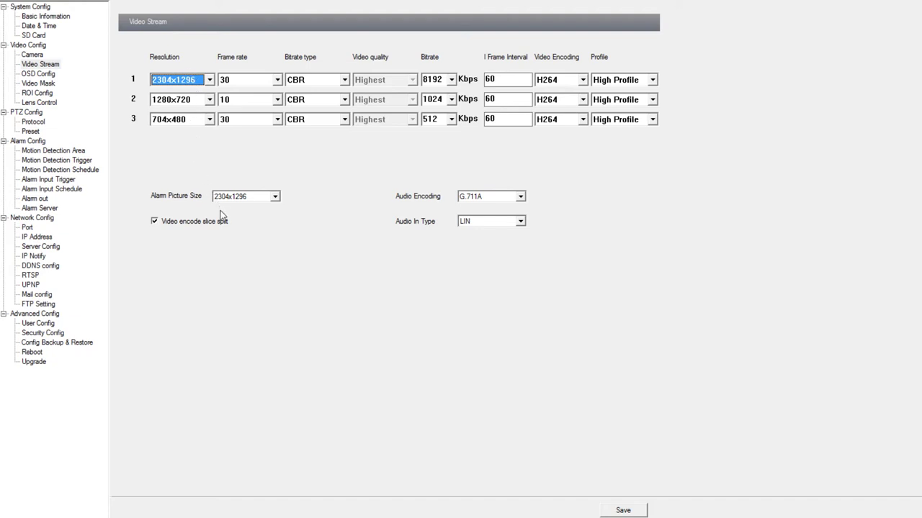
left_click(40, 74)
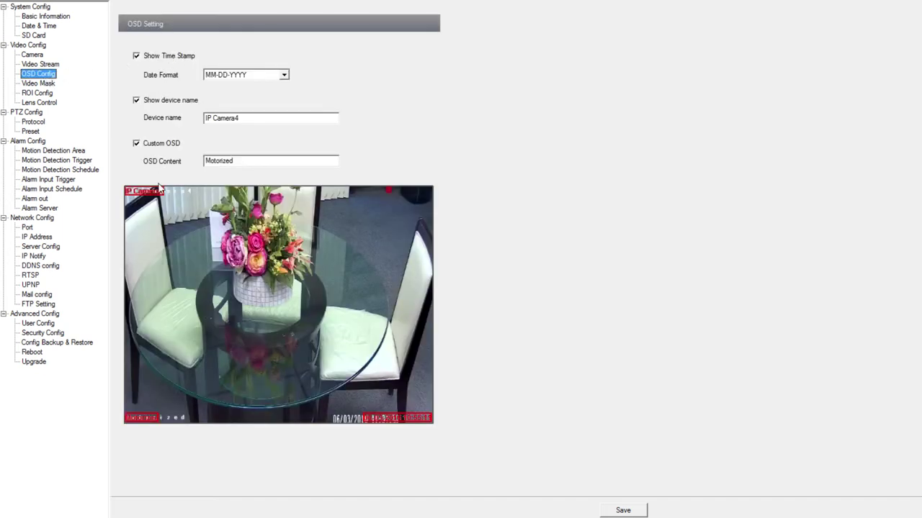
left_click_drag(152, 197, 186, 201)
Enable the video mask, draw a masked area over the upper-right corner of the camera image, and save it.
left_click(45, 84)
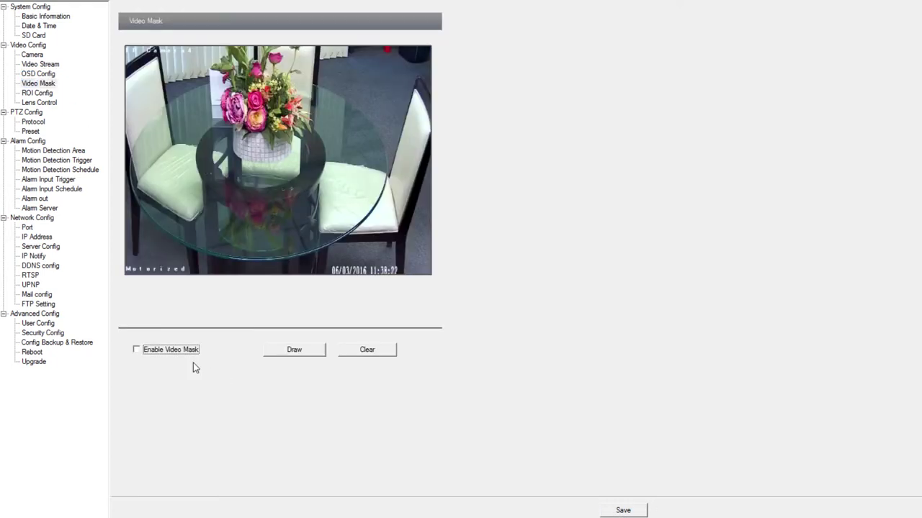
left_click(184, 356)
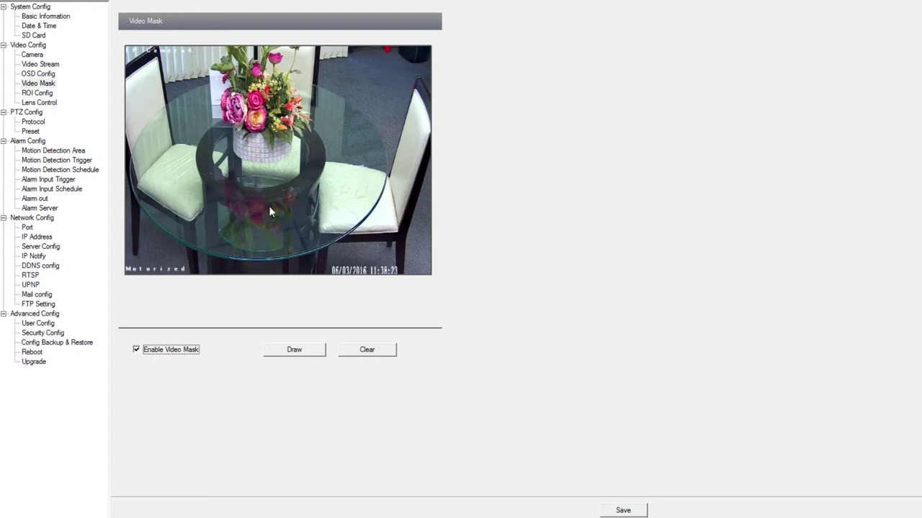
left_click(311, 349)
mouse_move(368, 47)
left_mouse_down()
mouse_move(403, 173)
mouse_move(471, 184)
left_mouse_up()
left_click(624, 512)
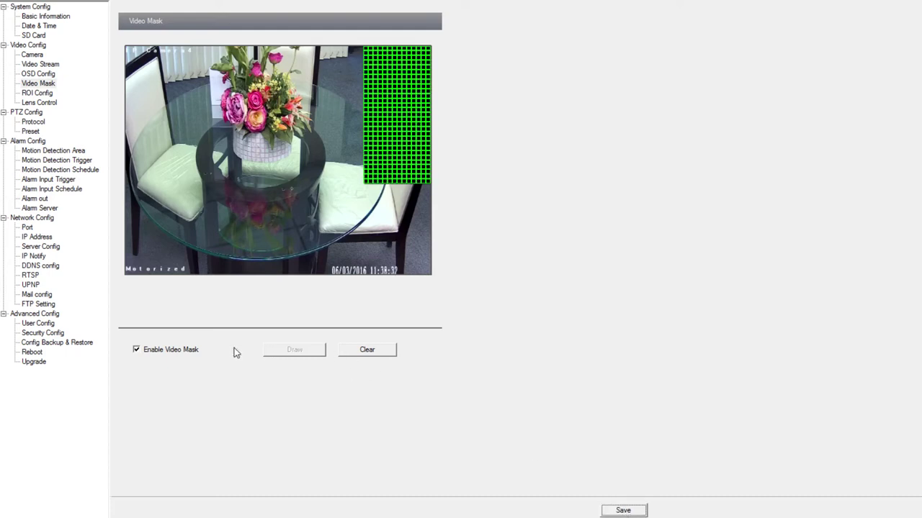
Clear the drawn mask area, disable the video mask, and save the setting.
left_click(363, 353)
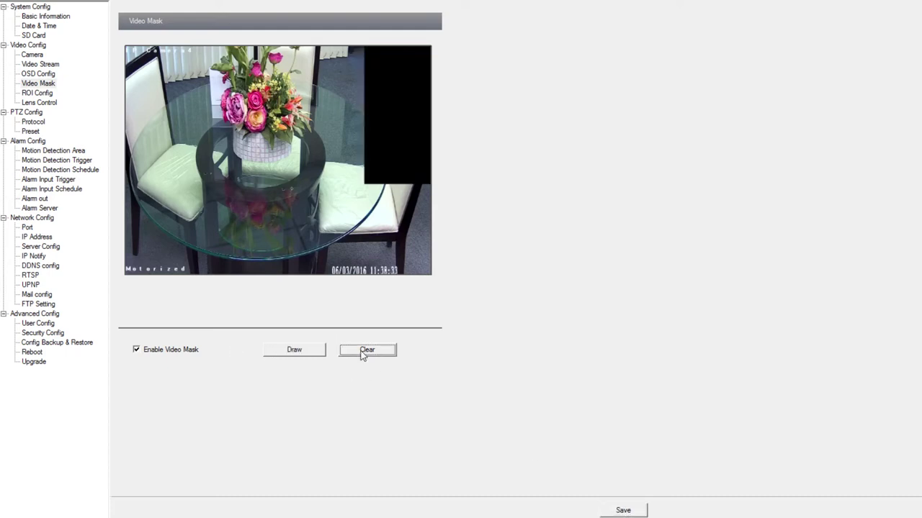
left_click(177, 356)
left_click(624, 511)
Enable a region of interest drawn around the flower vase, set its level to 10, and save it.
left_click(45, 95)
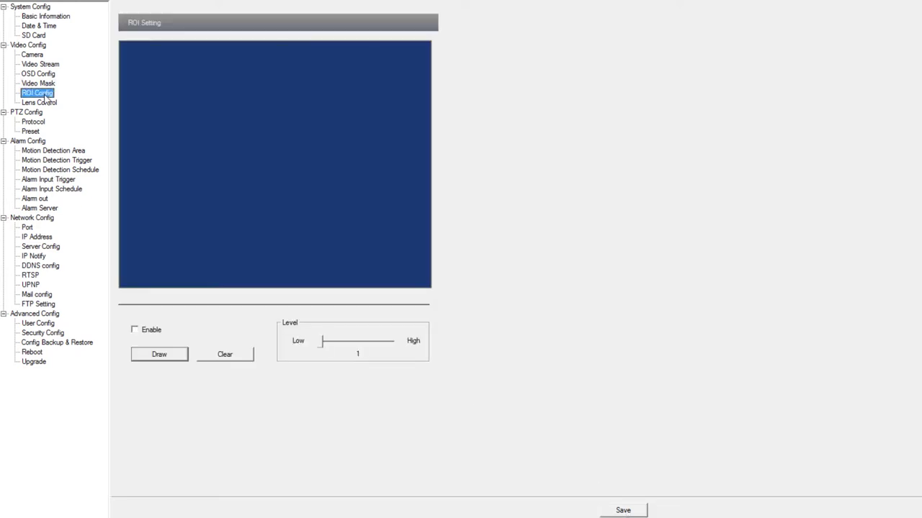
left_click(153, 331)
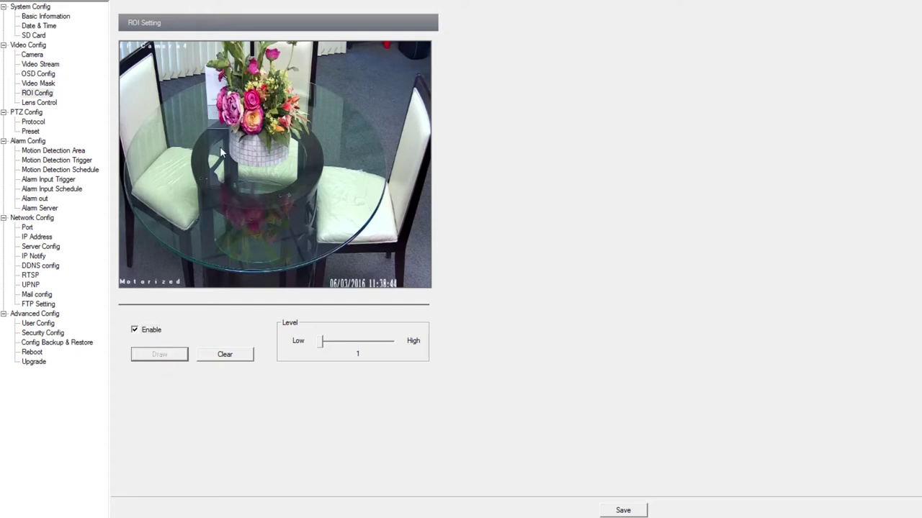
left_click_drag(208, 56, 312, 172)
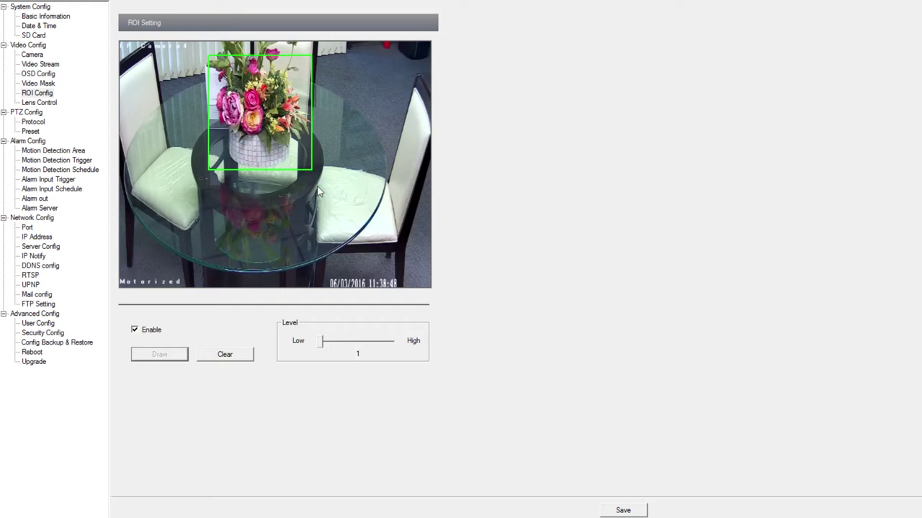
left_click_drag(329, 347, 404, 348)
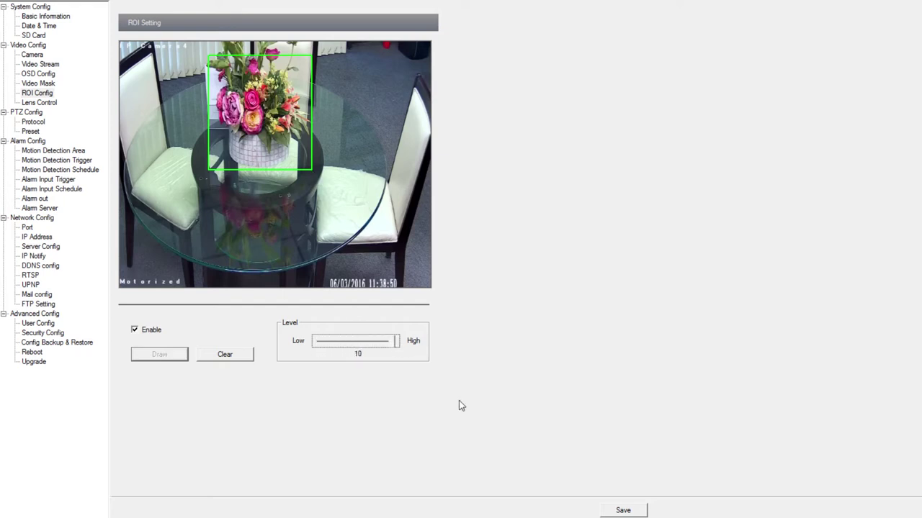
left_click(634, 512)
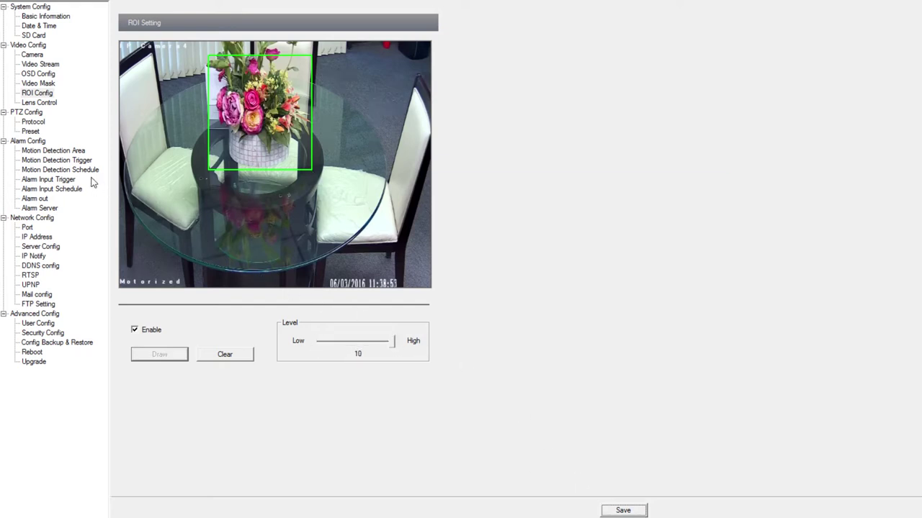
Zoom the motorized lens out to take in more of the room around the table, and check the focus mode options.
left_click(39, 102)
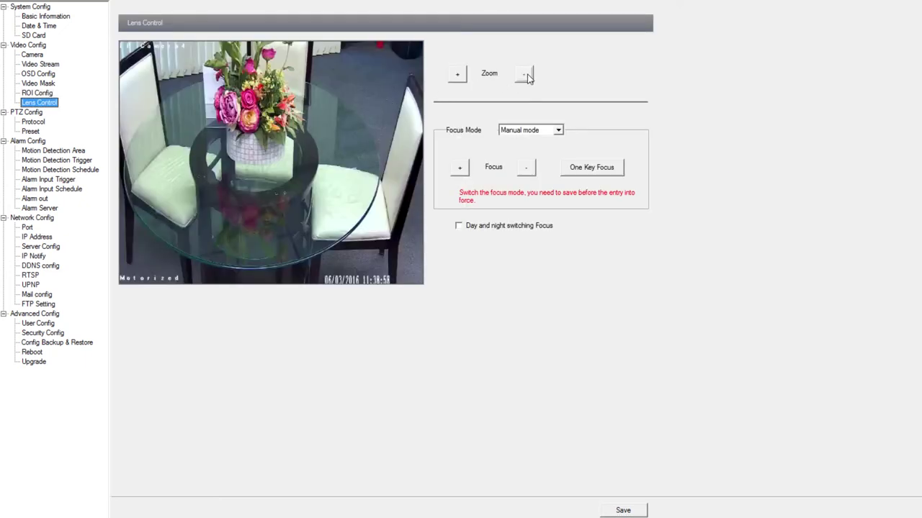
left_click(525, 76)
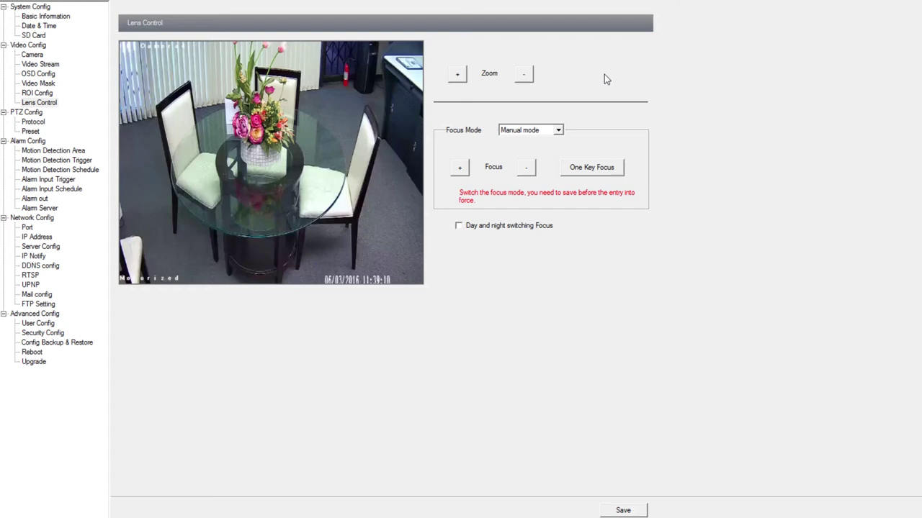
left_click(533, 134)
left_click(695, 121)
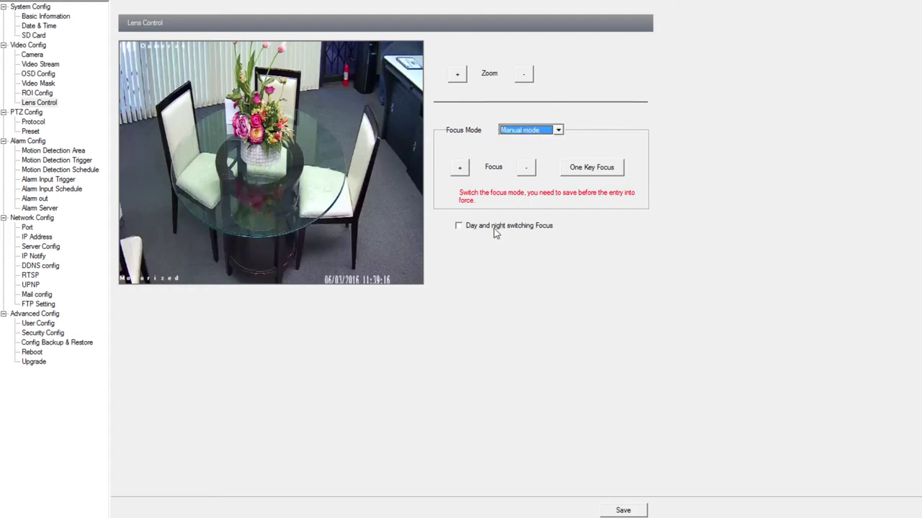
Review the PTZ protocol options and the preset position settings.
left_click(28, 123)
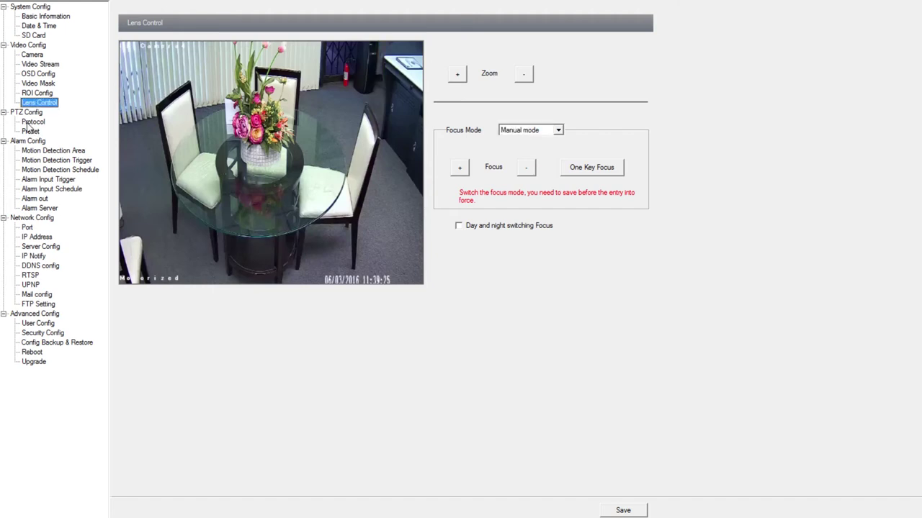
left_click(30, 123)
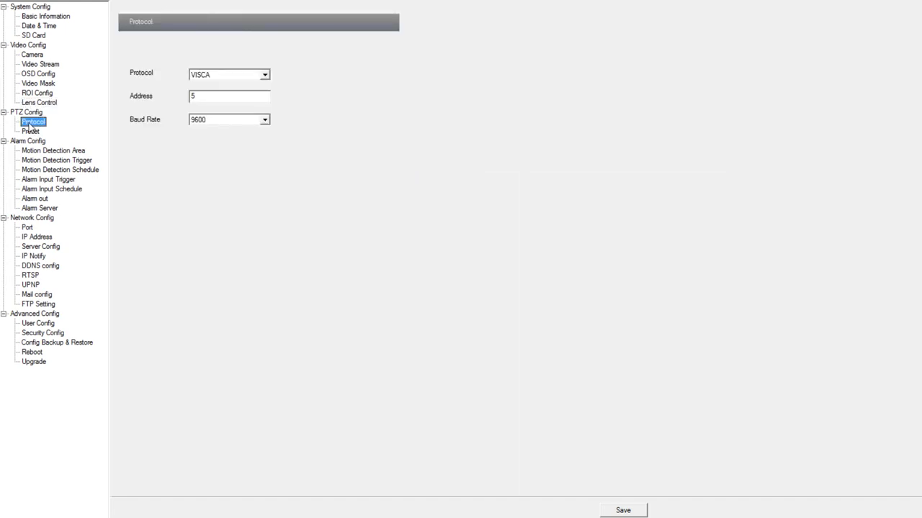
left_click(215, 75)
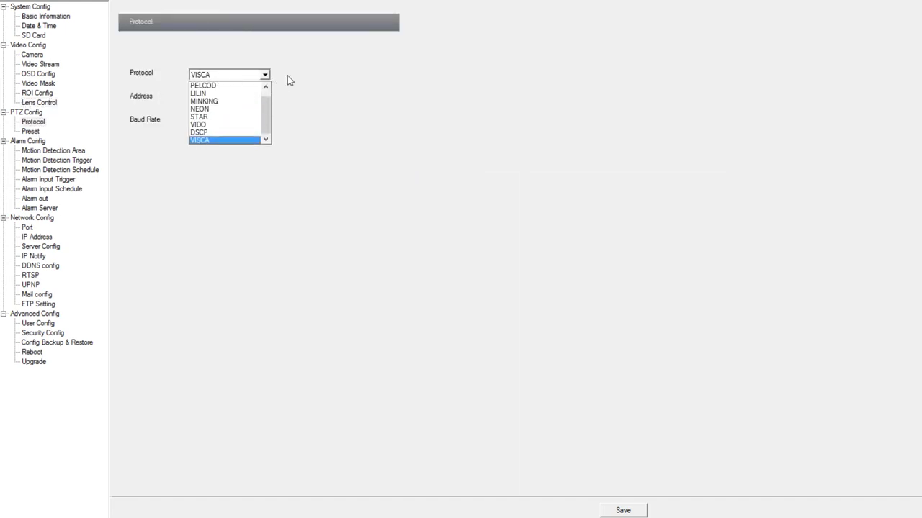
left_click(311, 76)
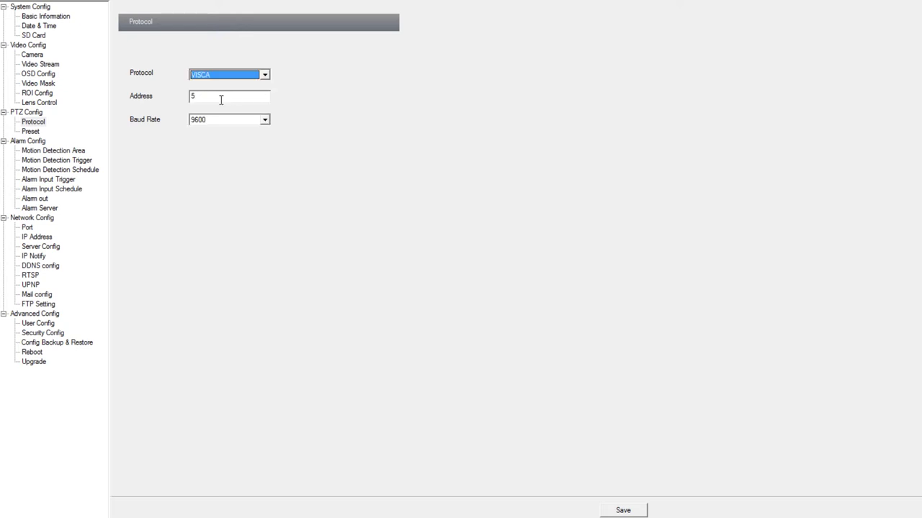
left_click(31, 132)
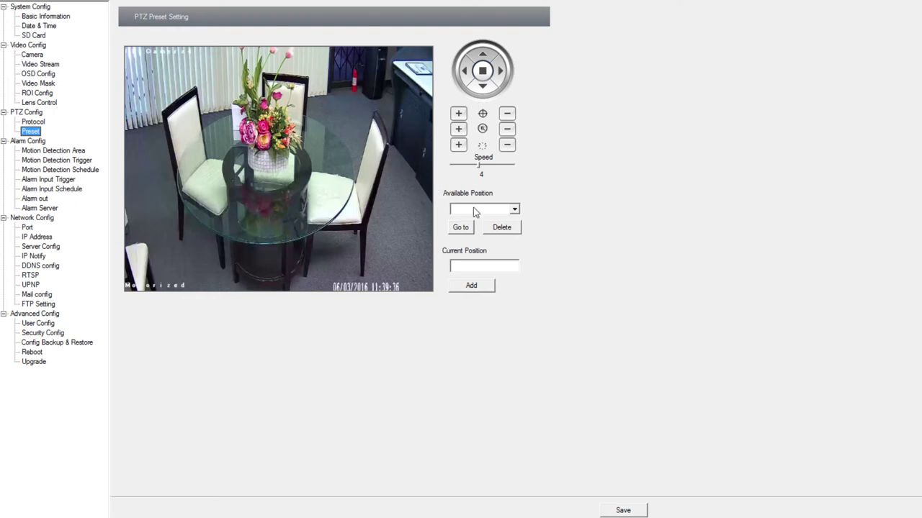
Clear the motion detection area, select the entire image as the detection area, and save it.
left_click(32, 151)
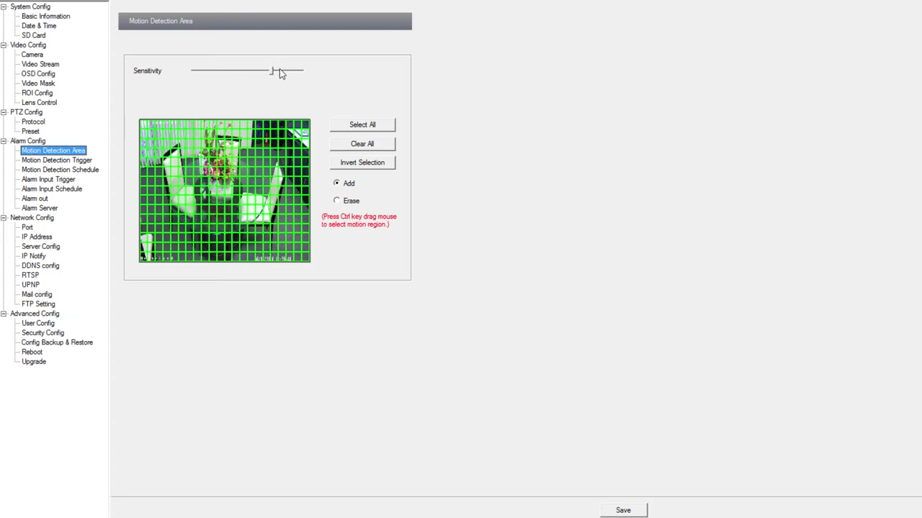
left_click(360, 148)
left_click(365, 127)
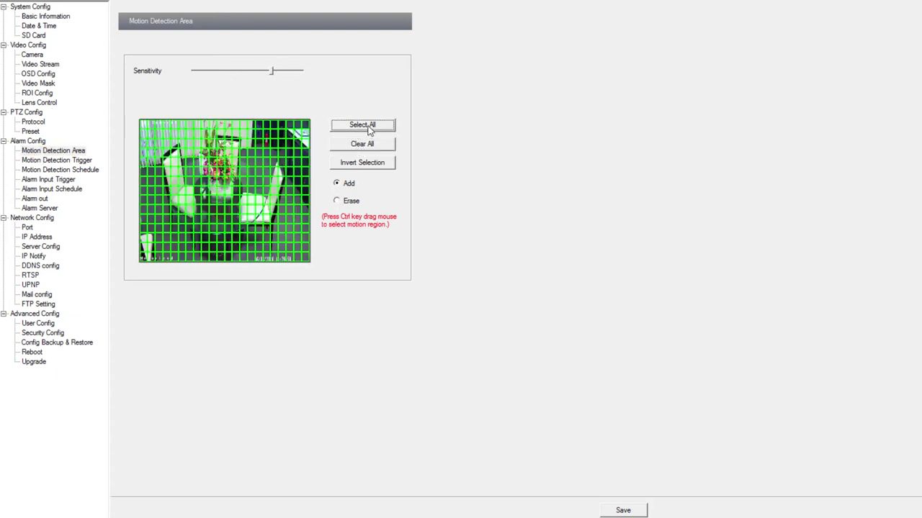
left_click(623, 510)
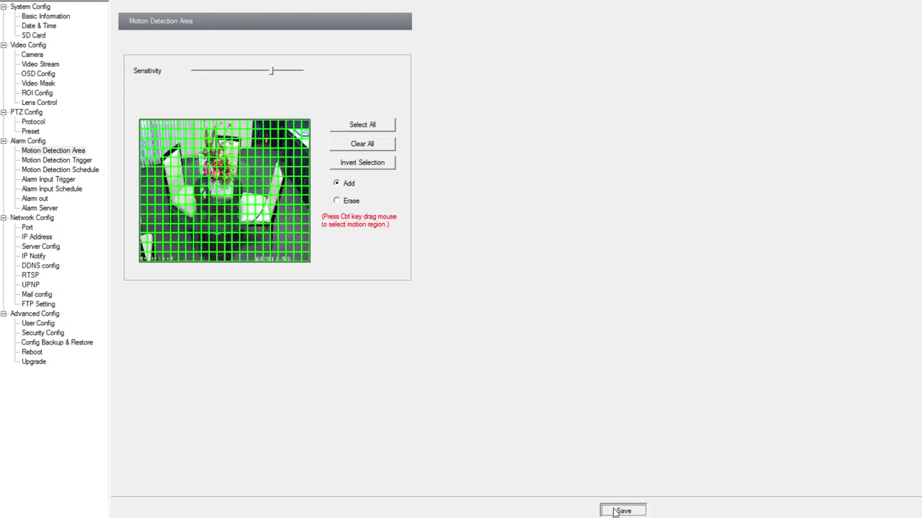
Review the motion detection trigger and schedule, and the alarm input trigger's sensor and alarm type options.
left_click(75, 162)
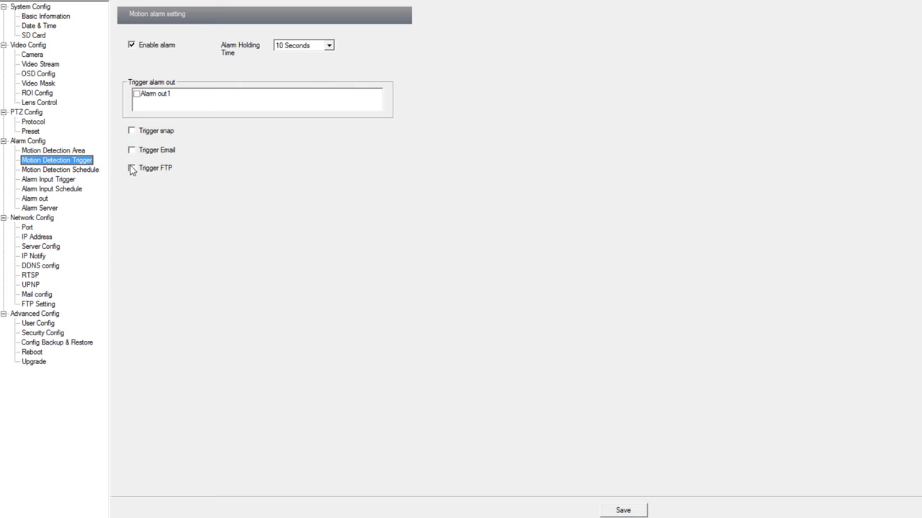
left_click(90, 171)
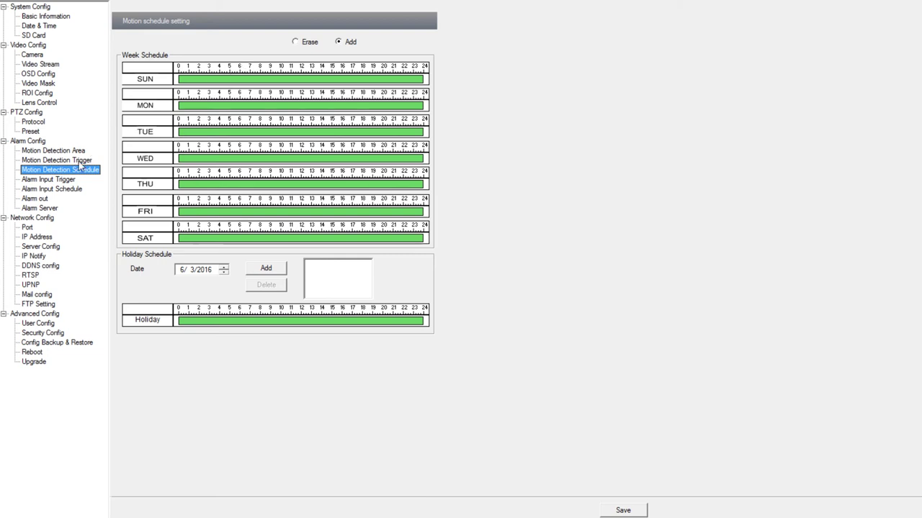
left_click(69, 180)
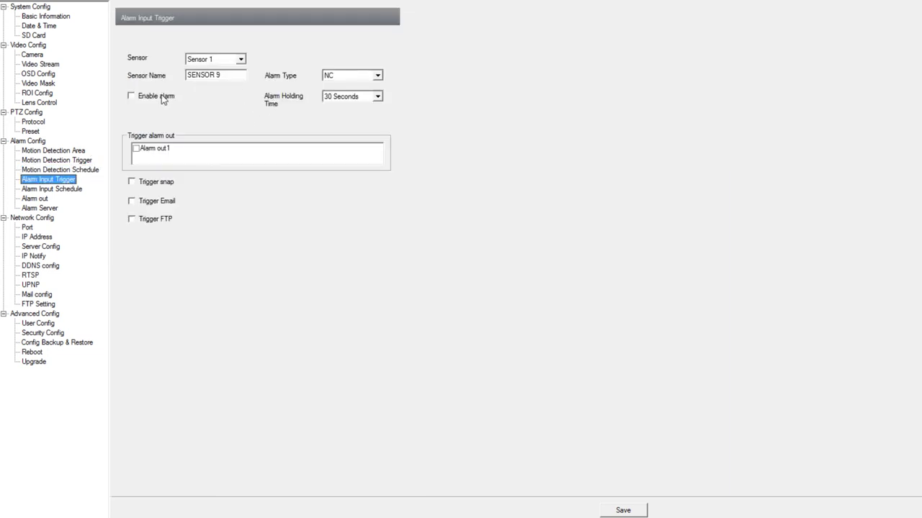
left_click(208, 59)
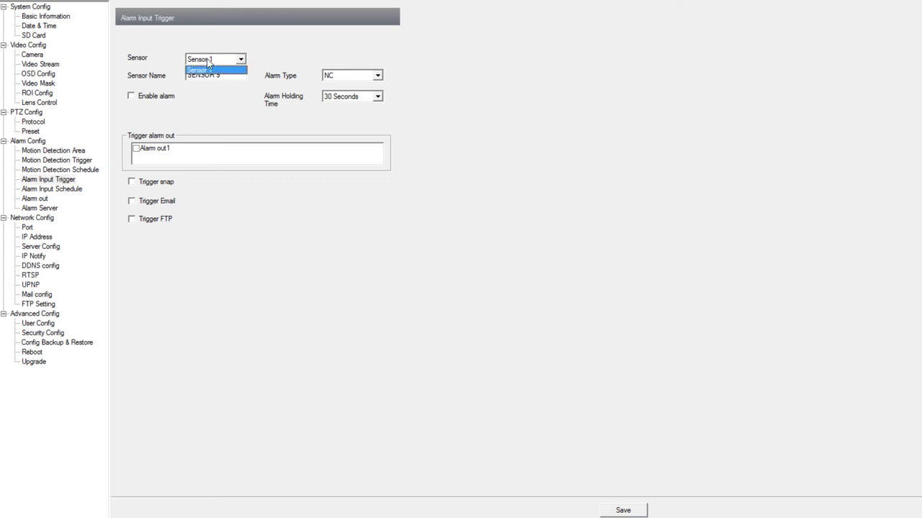
left_click(205, 68)
left_click(376, 76)
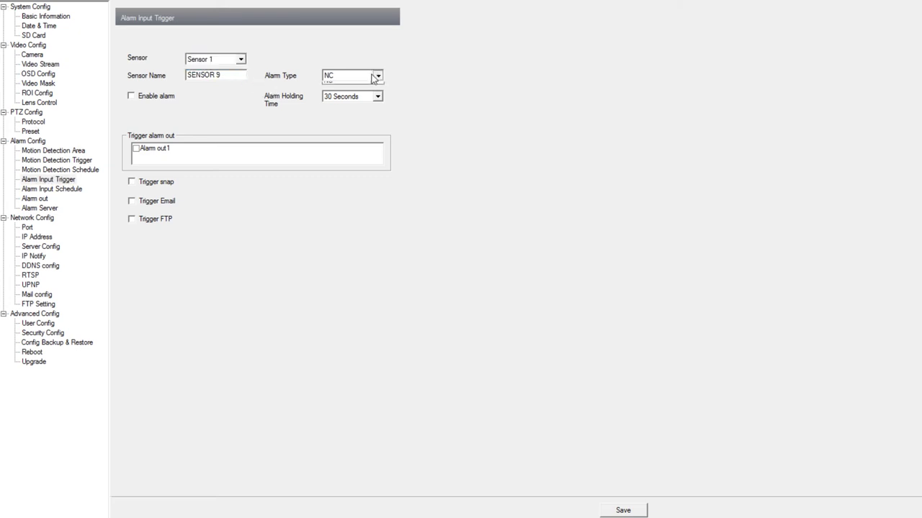
left_click(374, 78)
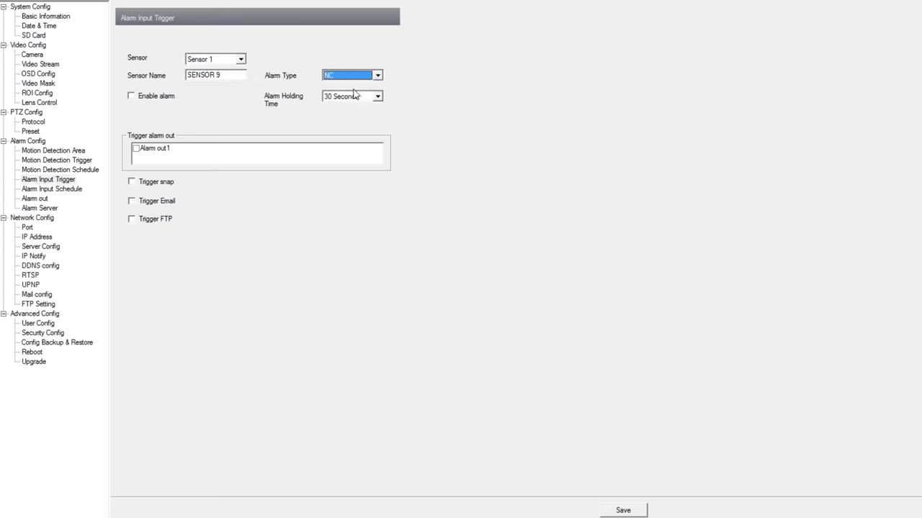
Review the alarm output's holding time options and the alarm server's address and port settings.
left_click(68, 195)
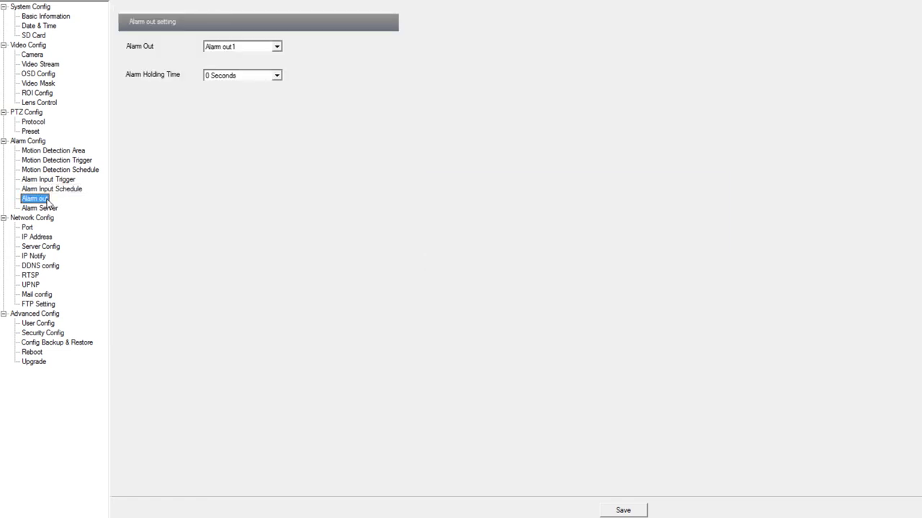
left_click(204, 77)
left_click(210, 81)
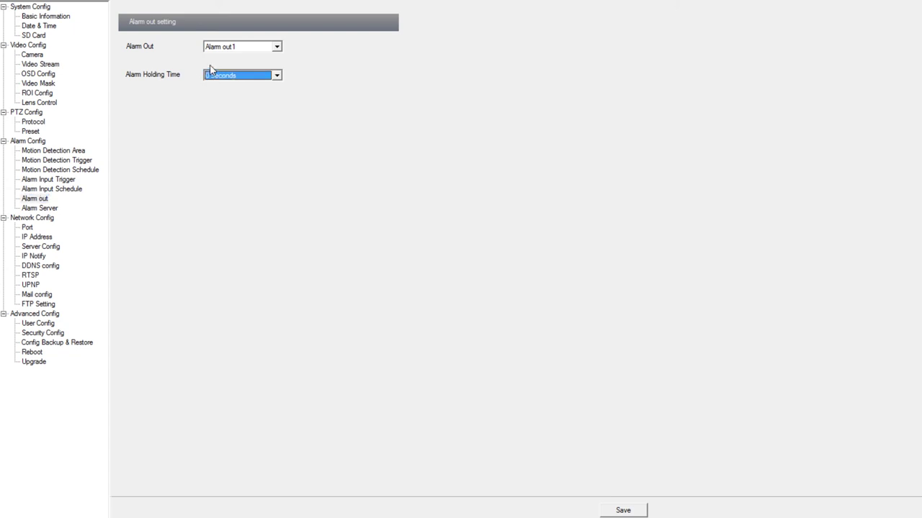
left_click(47, 209)
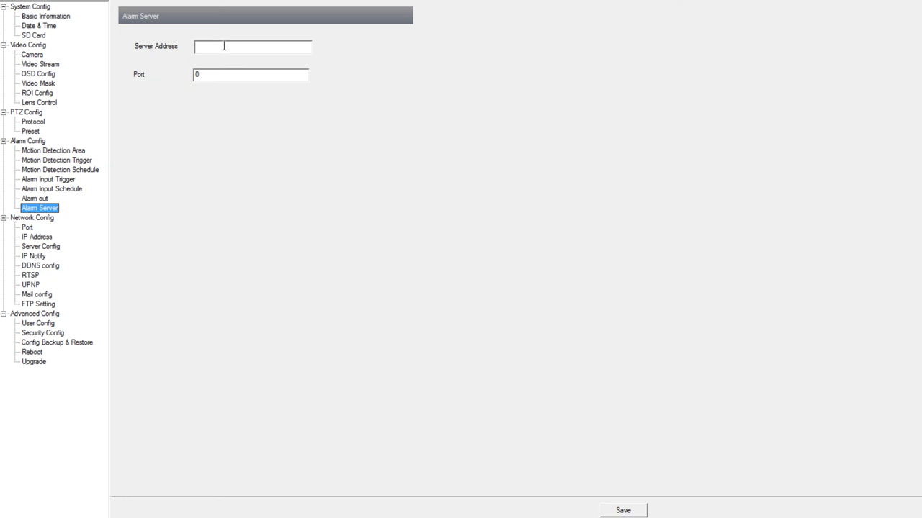
left_click(224, 46)
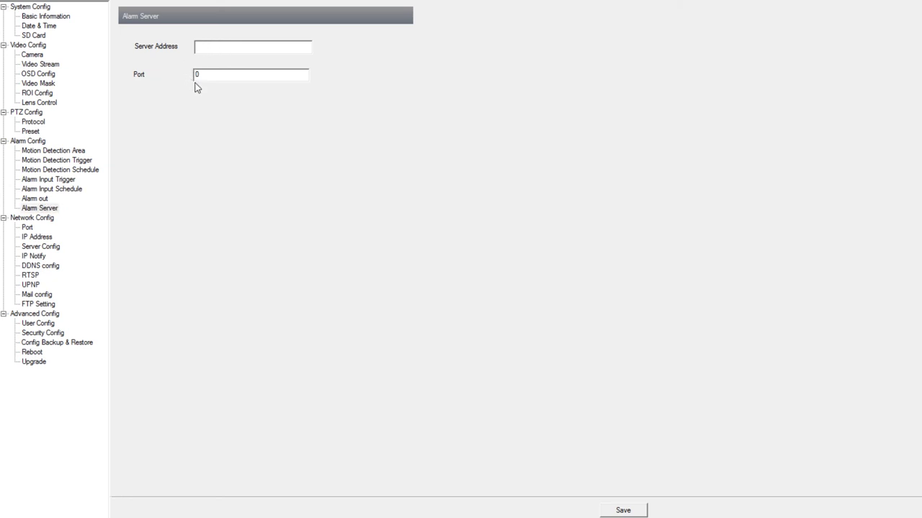